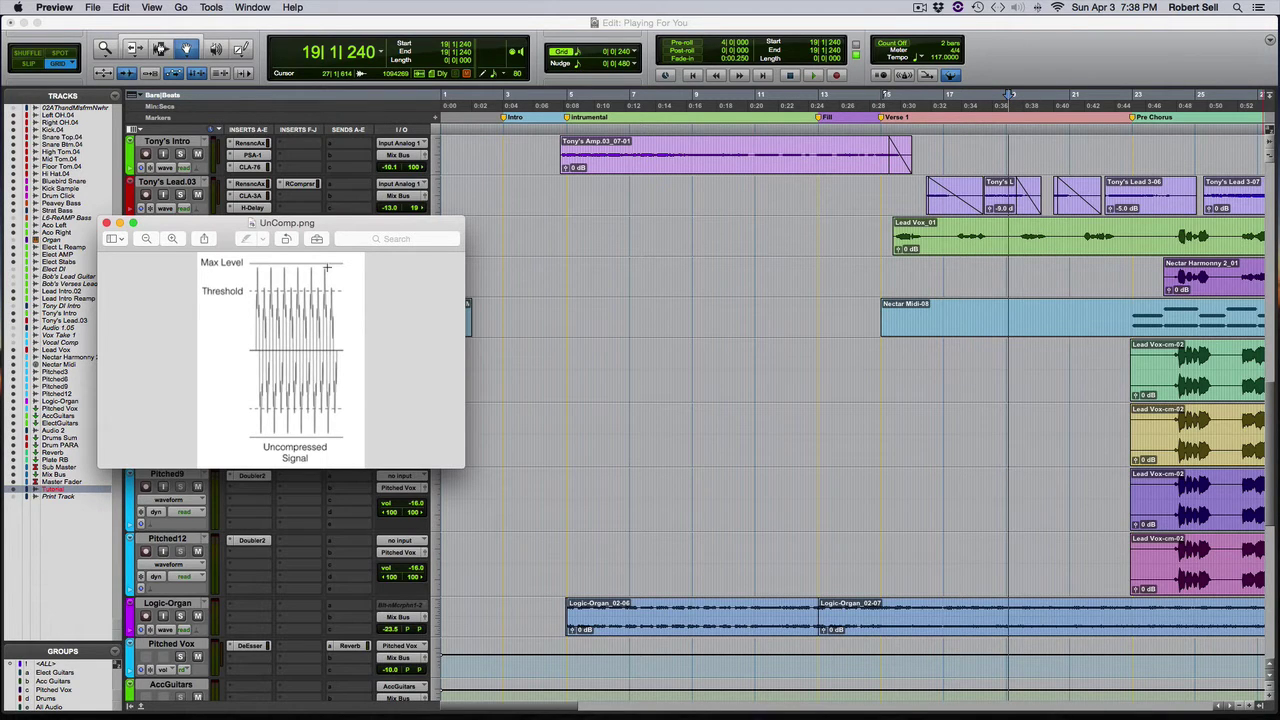
Step: Route the second send of the Lead Vox track to the Duck L-Guitar (Mono) bus and move its fader window aside
{"action": "left_click", "coordinate": [1232, 708]}
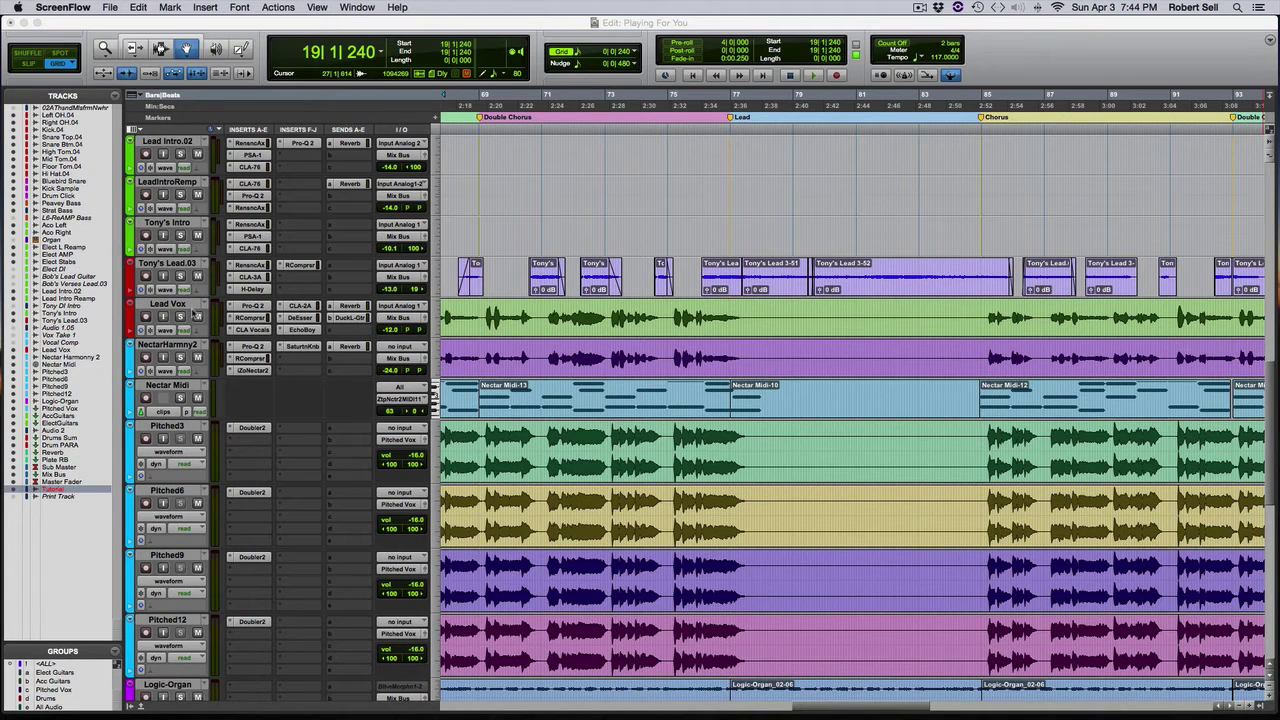
{"action": "left_click", "coordinate": [193, 313]}
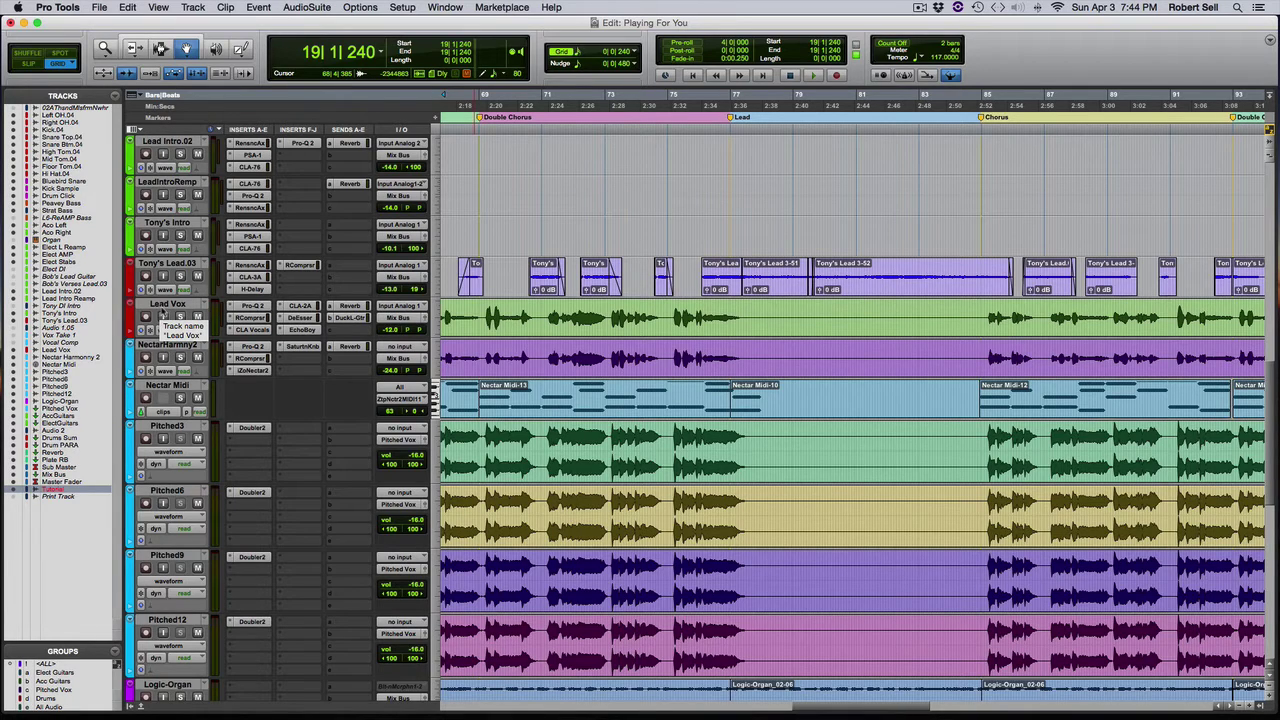
{"action": "left_click", "coordinate": [331, 318]}
{"action": "mouse_move", "coordinate": [367, 334]}
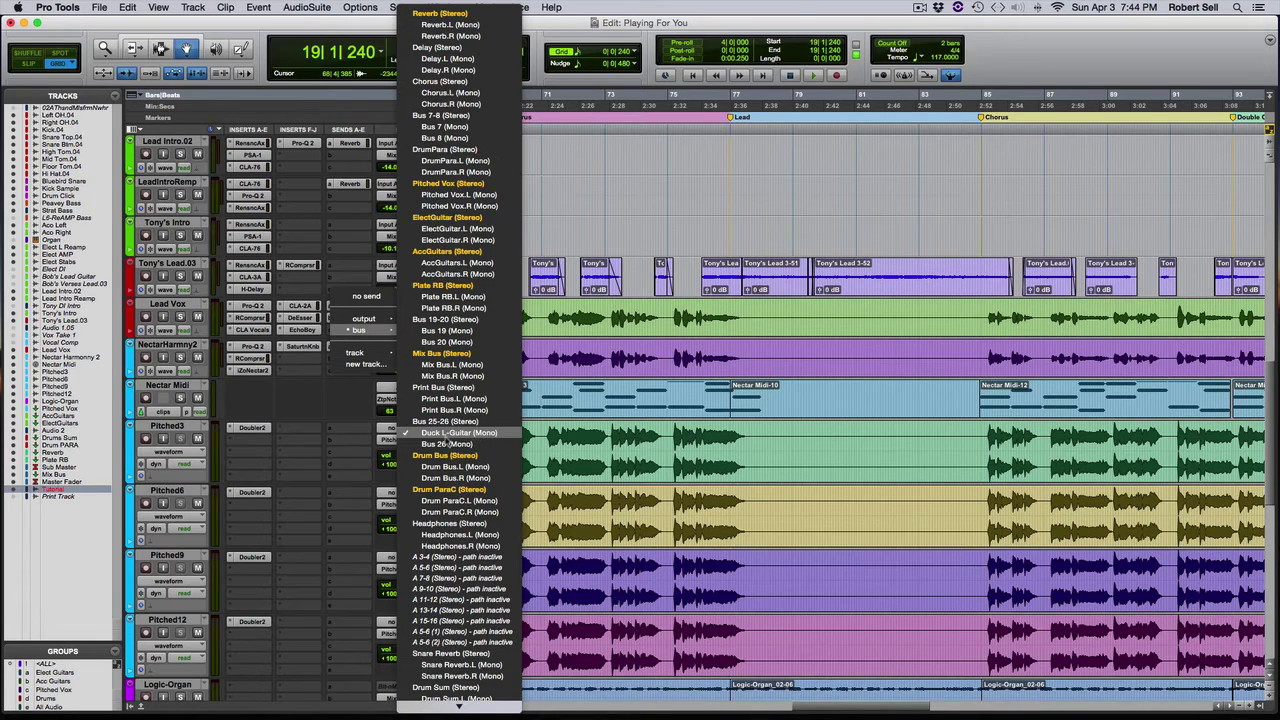
{"action": "left_click", "coordinate": [443, 432]}
{"action": "left_click_drag", "start_coordinate": [811, 211], "coordinate": [649, 149]}
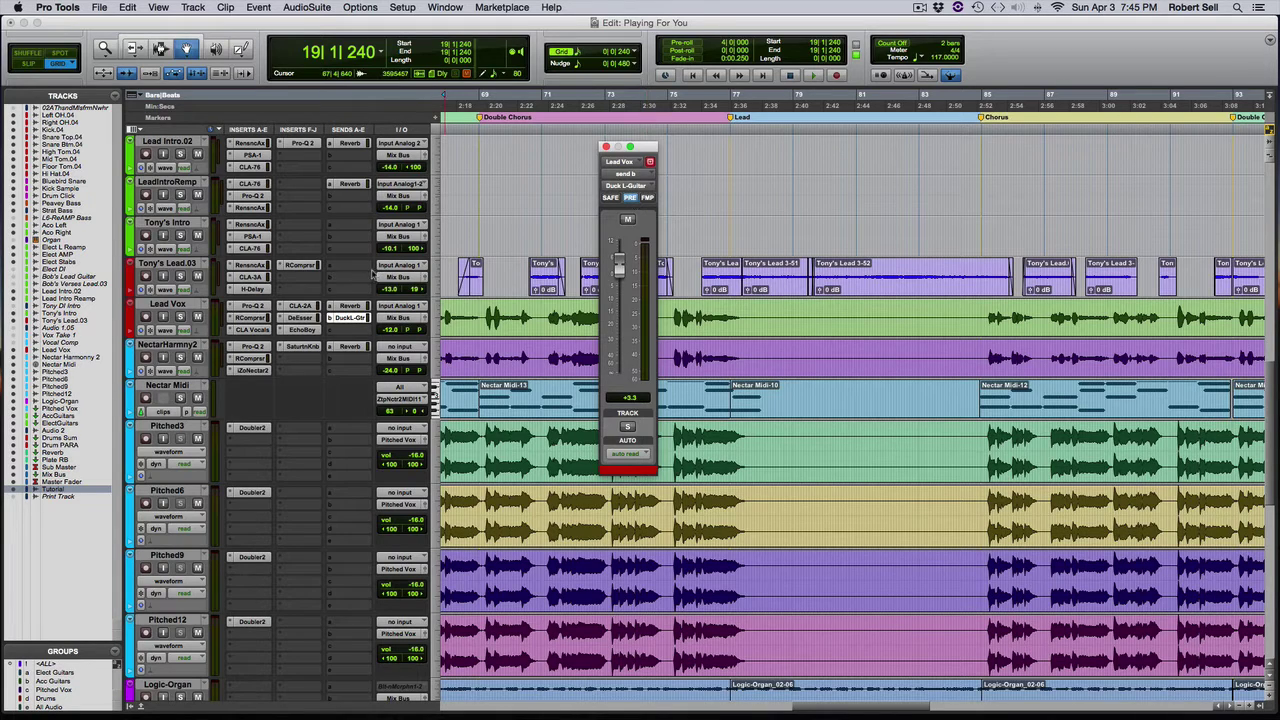
Step: Open the RCompressor on the lead guitar track directly above Lead Vox and set its key input to the Duck L-Guitar (Mono) bus
{"action": "left_click", "coordinate": [186, 266]}
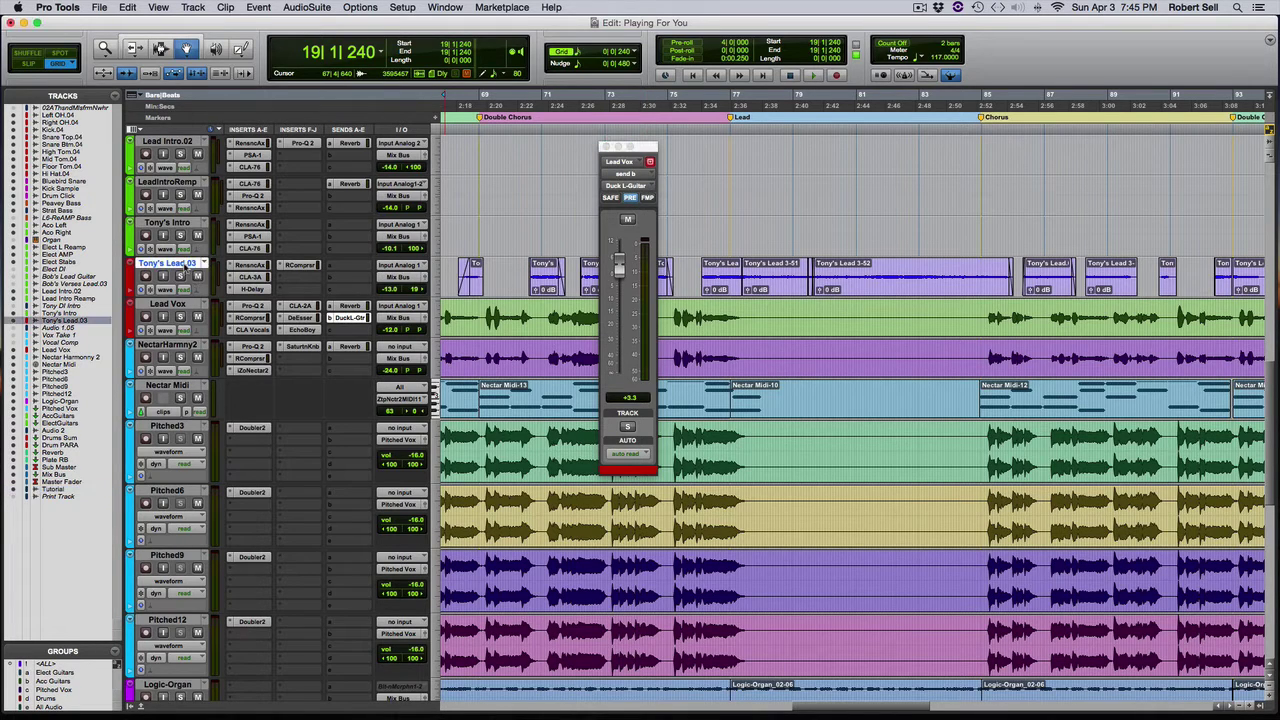
{"action": "left_click", "coordinate": [294, 267]}
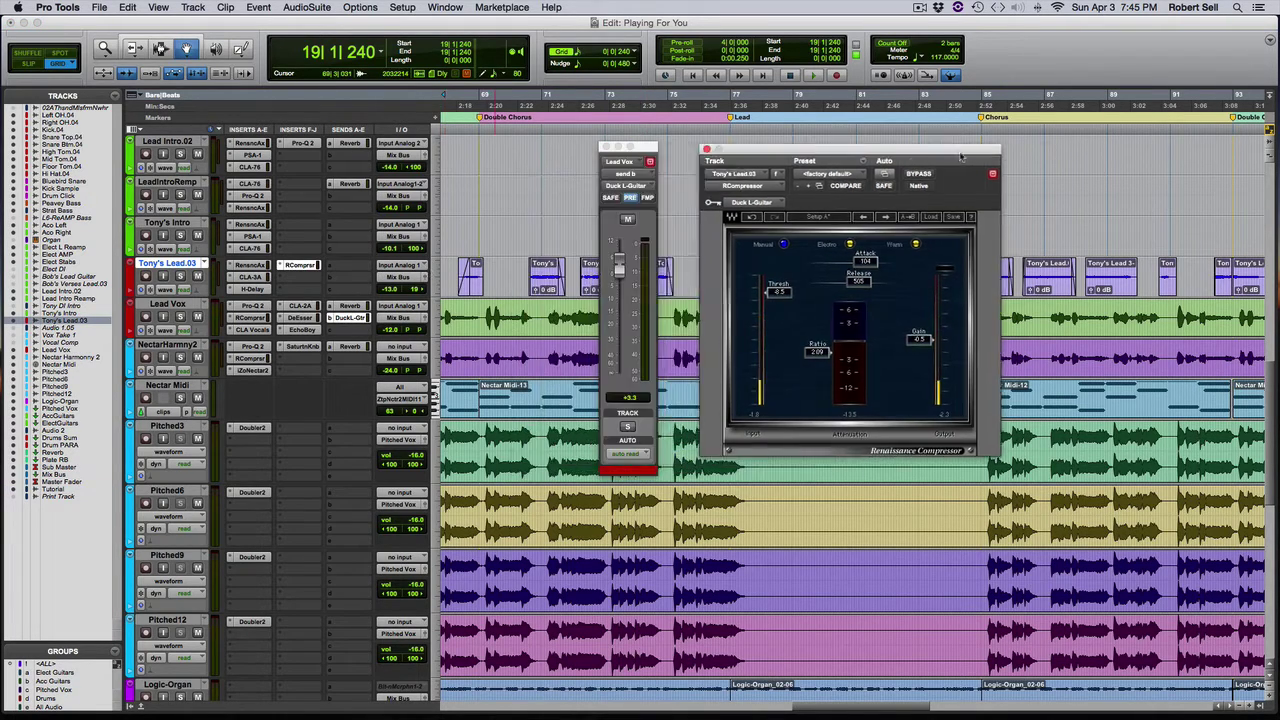
{"action": "left_click_drag", "start_coordinate": [788, 188], "coordinate": [966, 178]}
{"action": "left_click", "coordinate": [985, 179]}
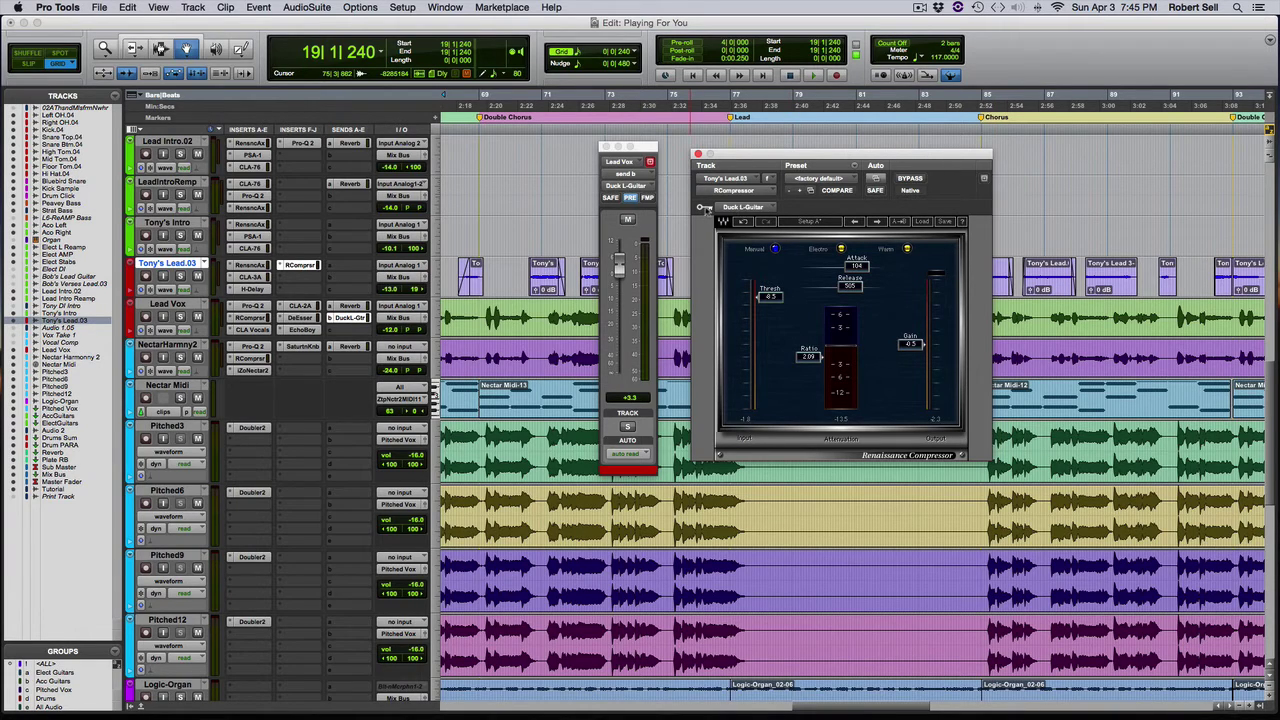
{"action": "left_click", "coordinate": [748, 208]}
{"action": "mouse_move", "coordinate": [749, 209]}
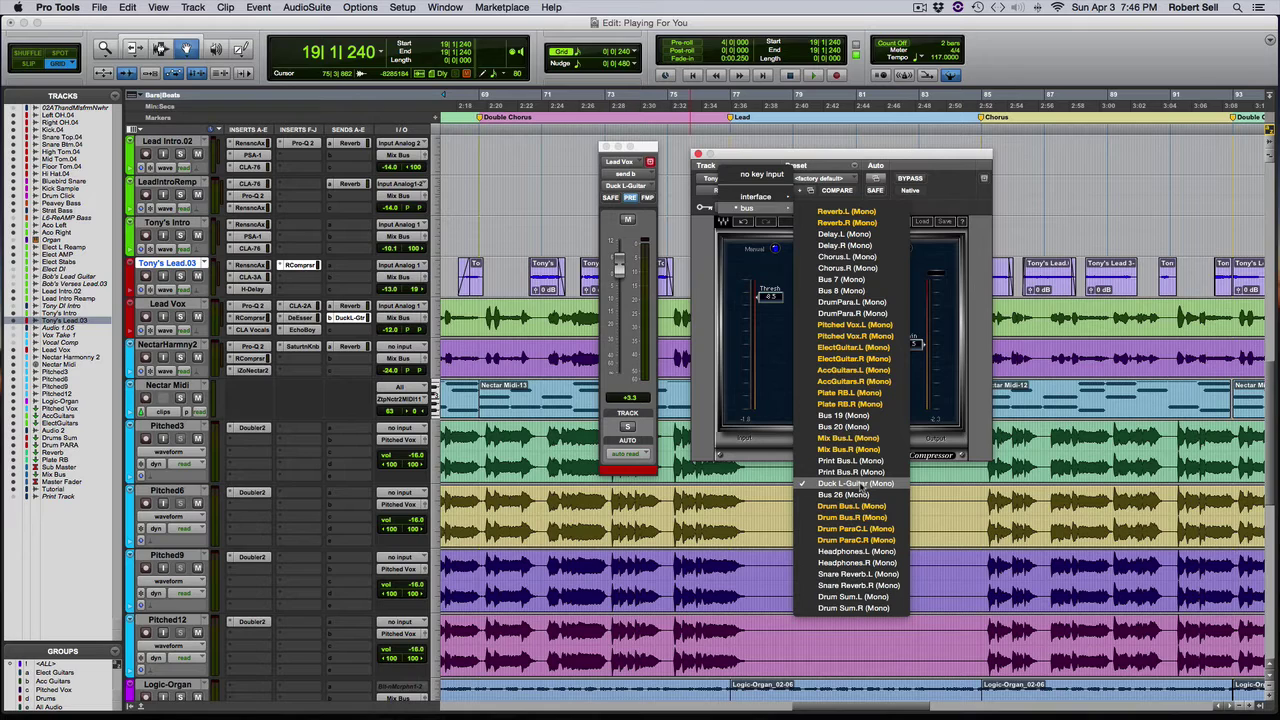
{"action": "left_click", "coordinate": [856, 486]}
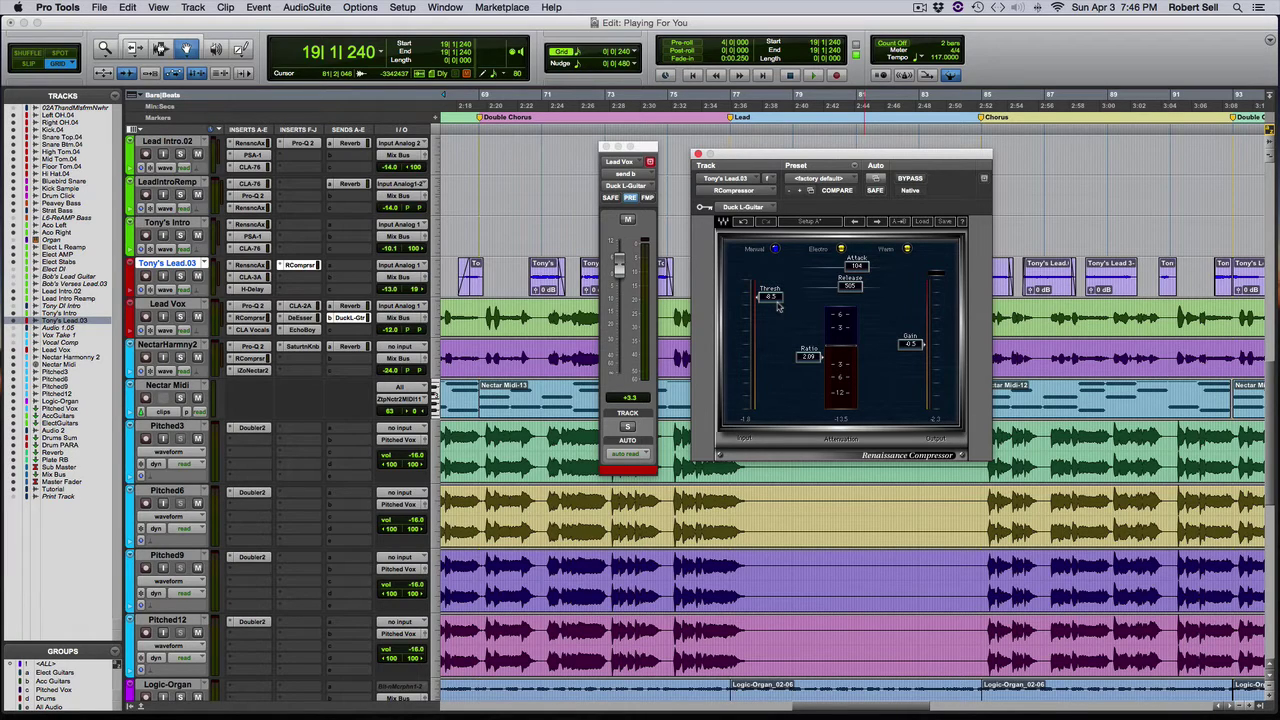
Step: Move the compressor and send windows below the guitar clips and audition the song from the Lead marker
{"action": "left_click_drag", "start_coordinate": [809, 160], "coordinate": [887, 260]}
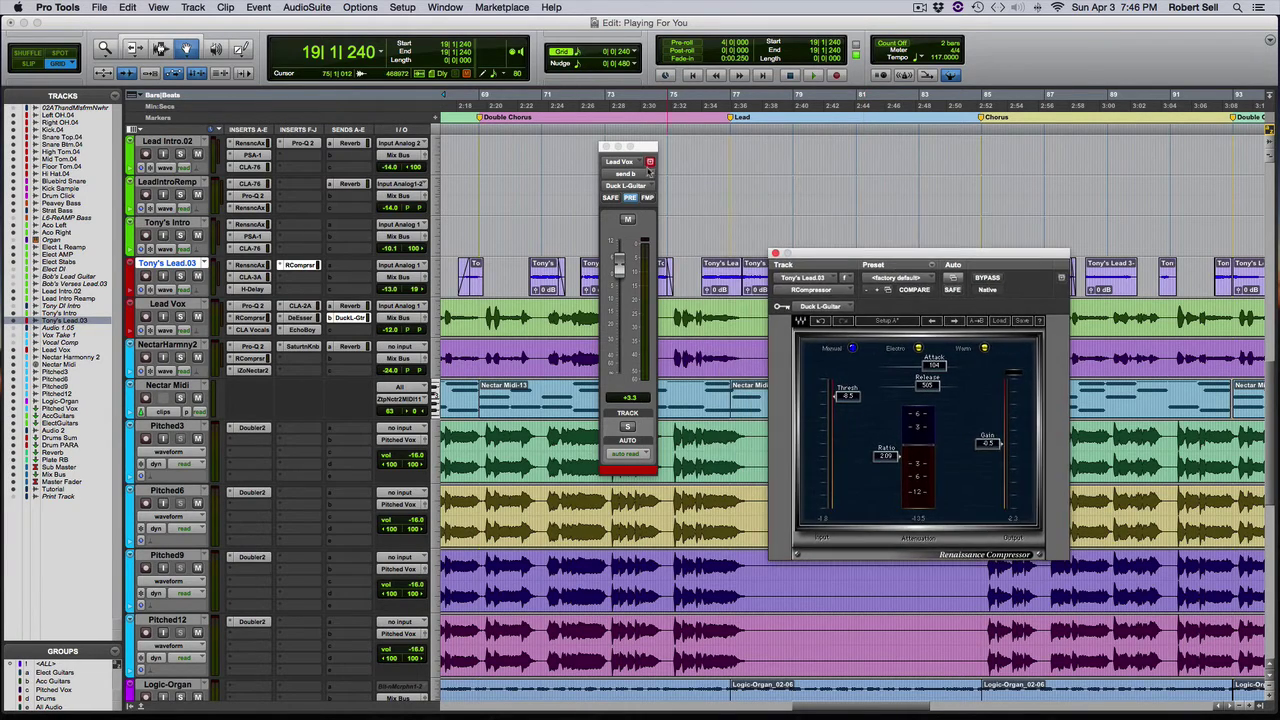
{"action": "left_click_drag", "start_coordinate": [645, 151], "coordinate": [701, 276]}
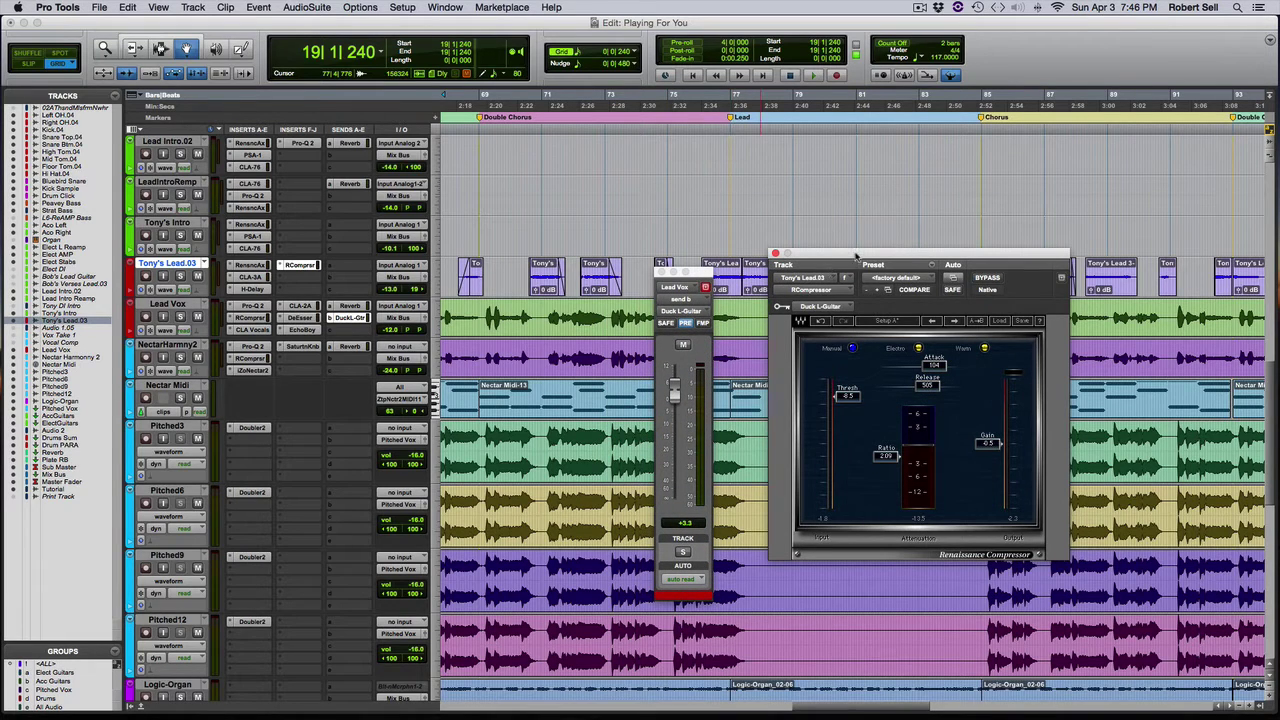
{"action": "left_click_drag", "start_coordinate": [855, 256], "coordinate": [873, 291]}
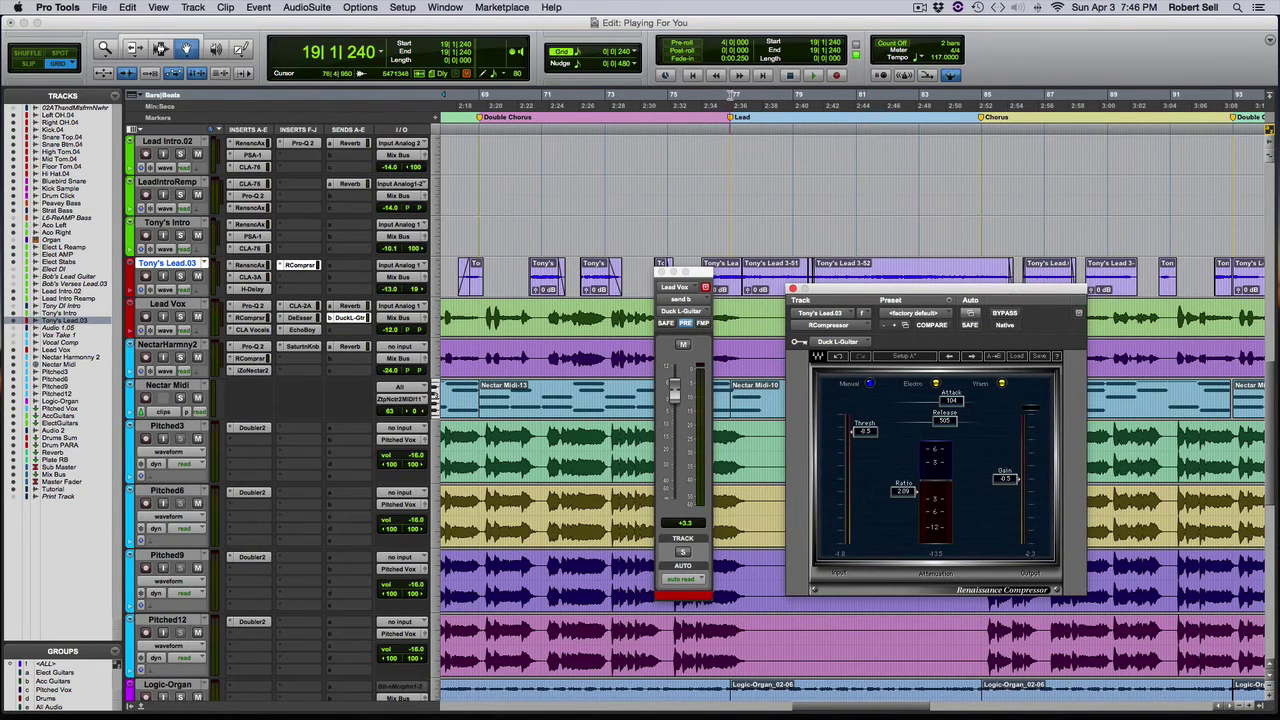
{"action": "left_click", "coordinate": [730, 117]}
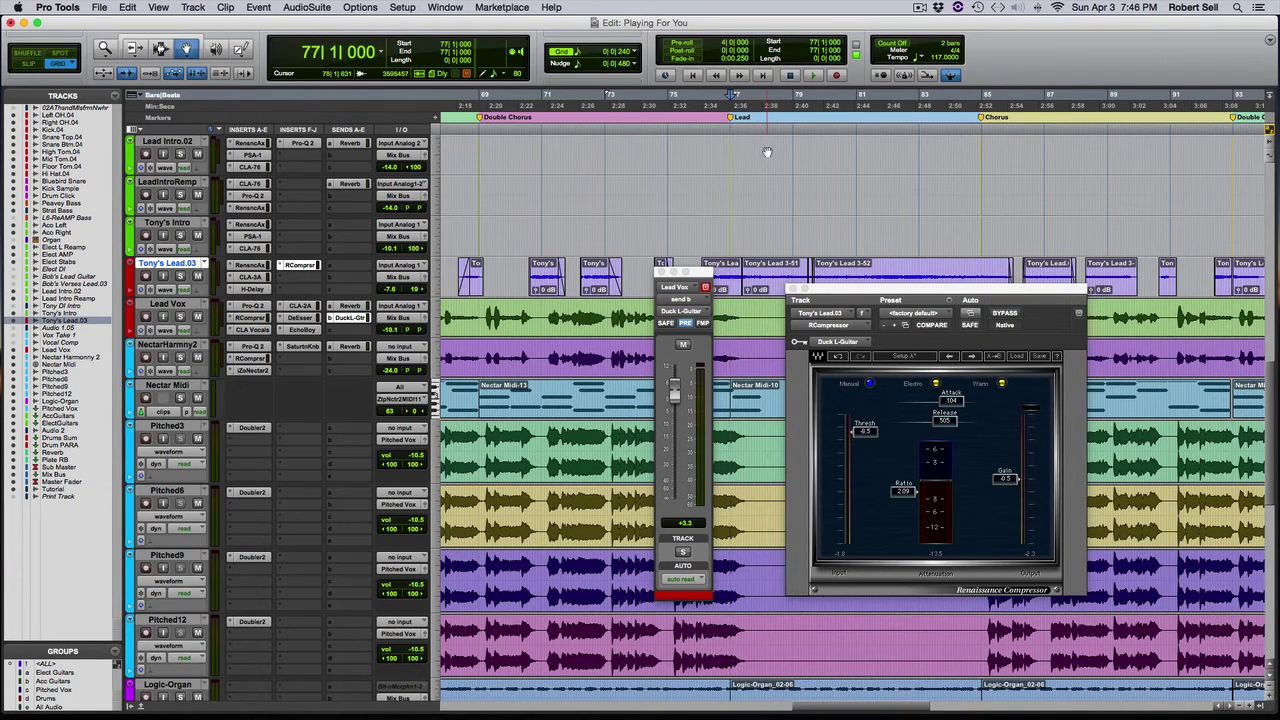
{"action": "key", "text": "space"}
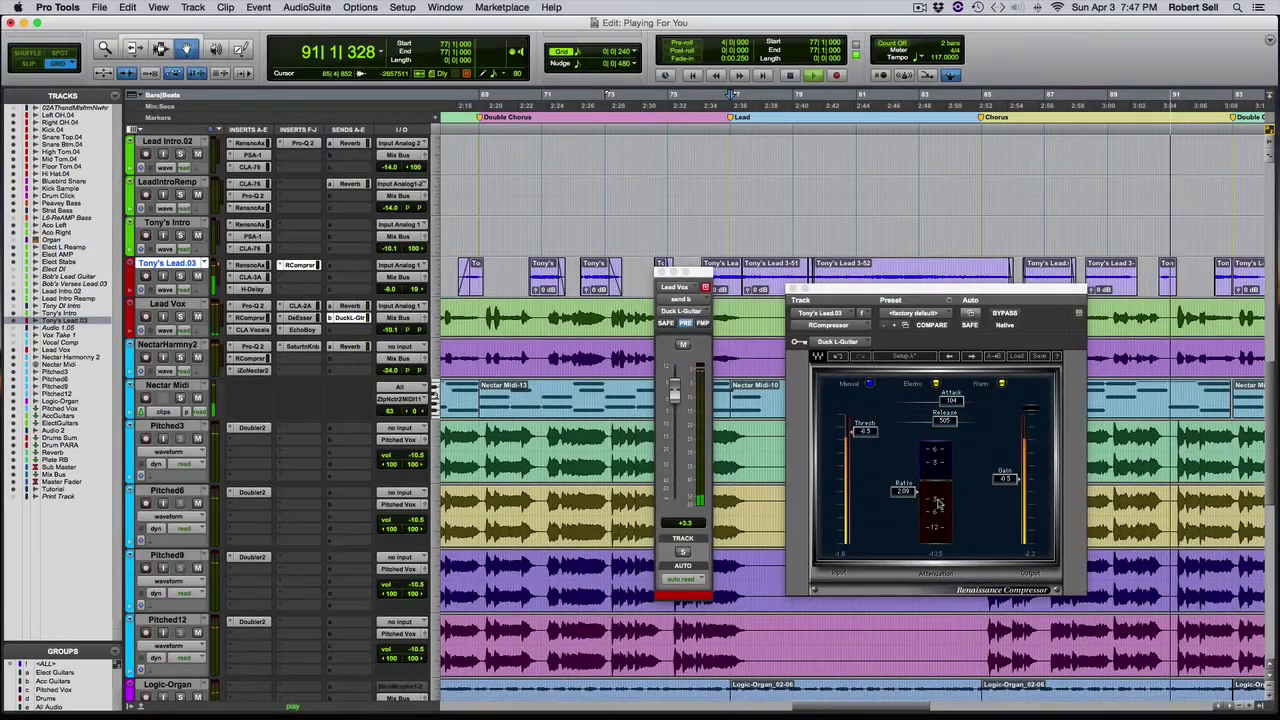
{"action": "key", "text": "space"}
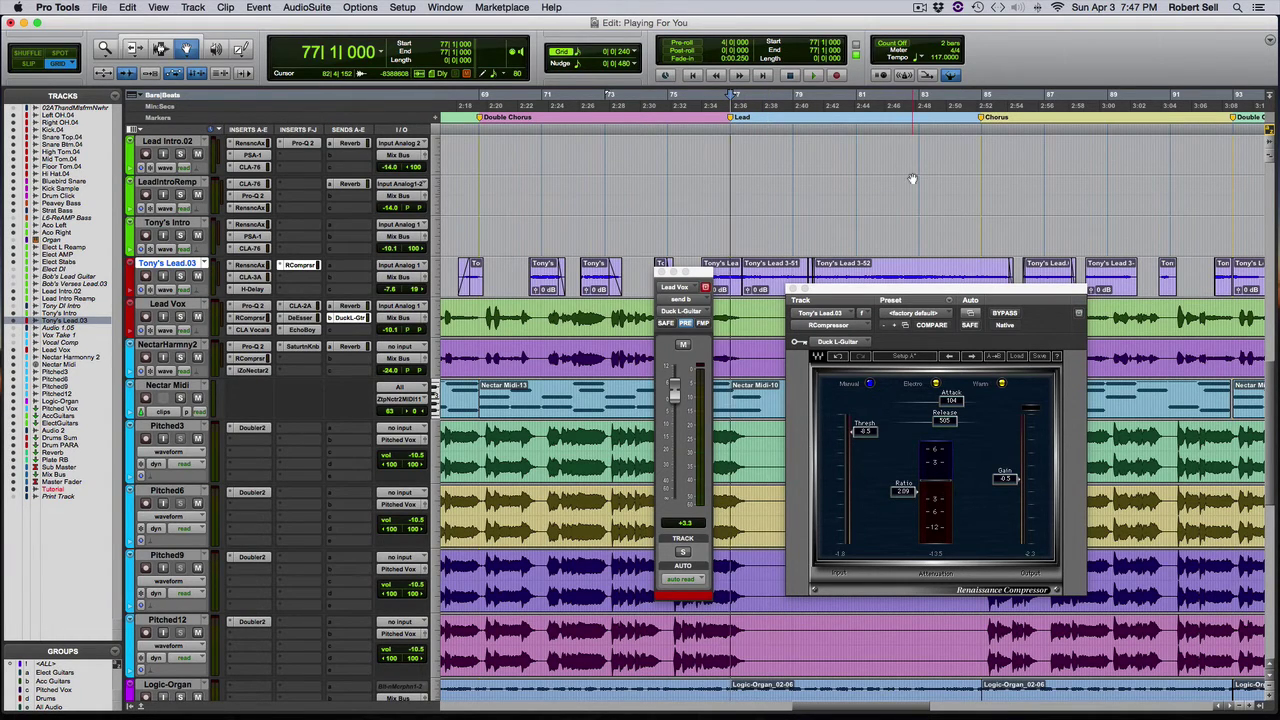
Step: Clear the view of the guitar and vocal clips around the Outro marker and select the long lead guitar clip there
{"action": "scroll", "coordinate": [912, 178], "scroll_direction": "right", "scroll_amount": 10}
{"action": "scroll", "coordinate": [912, 178], "scroll_direction": "right", "scroll_amount": 2}
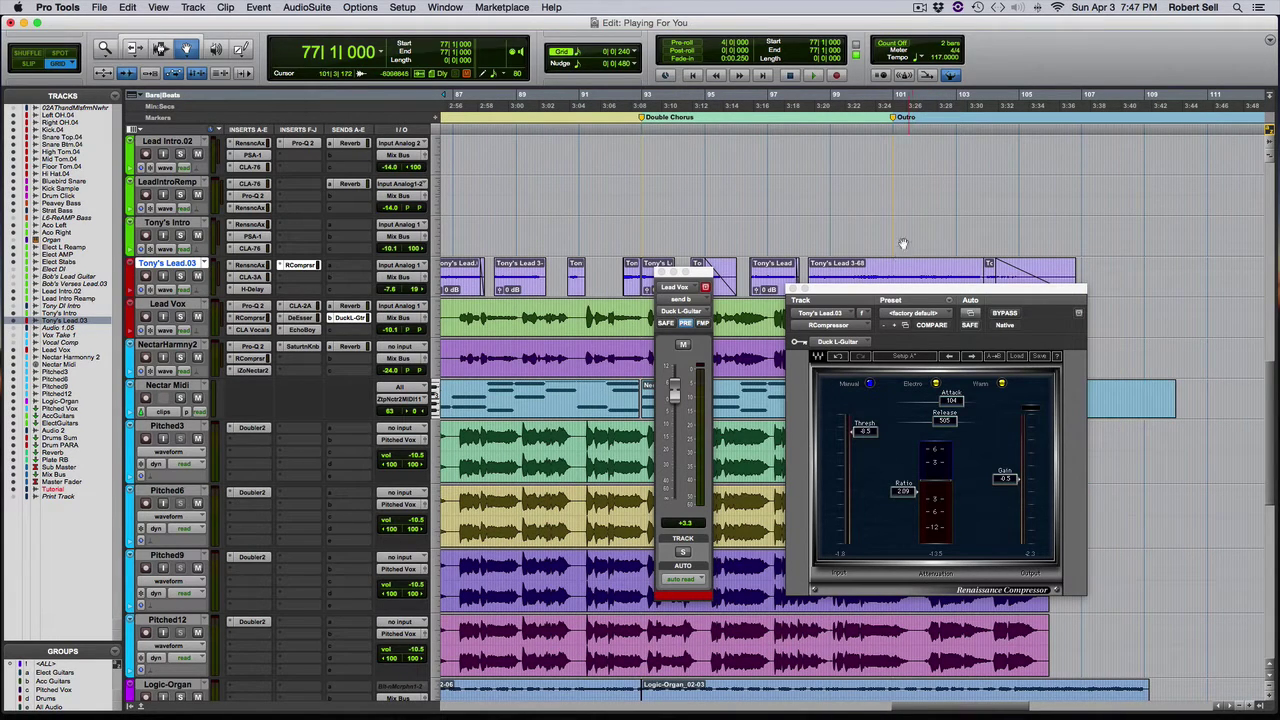
{"action": "left_click_drag", "start_coordinate": [890, 290], "coordinate": [902, 365]}
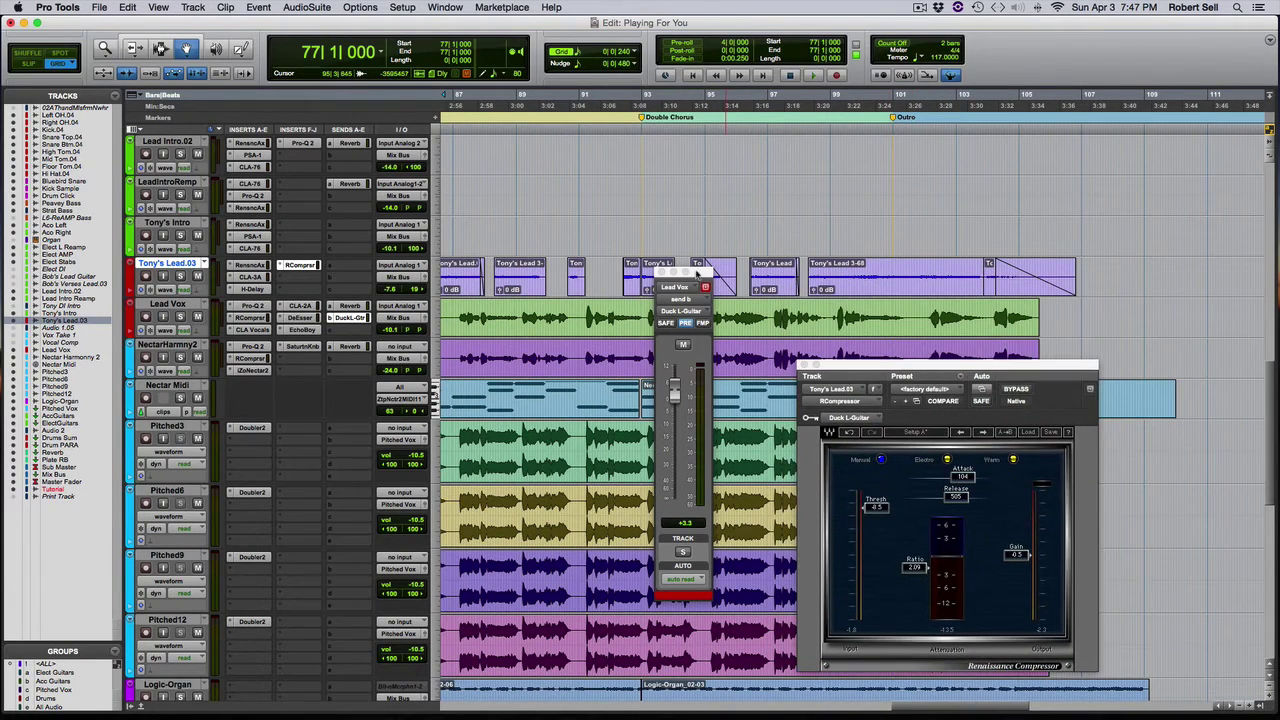
{"action": "left_click_drag", "start_coordinate": [697, 272], "coordinate": [698, 342]}
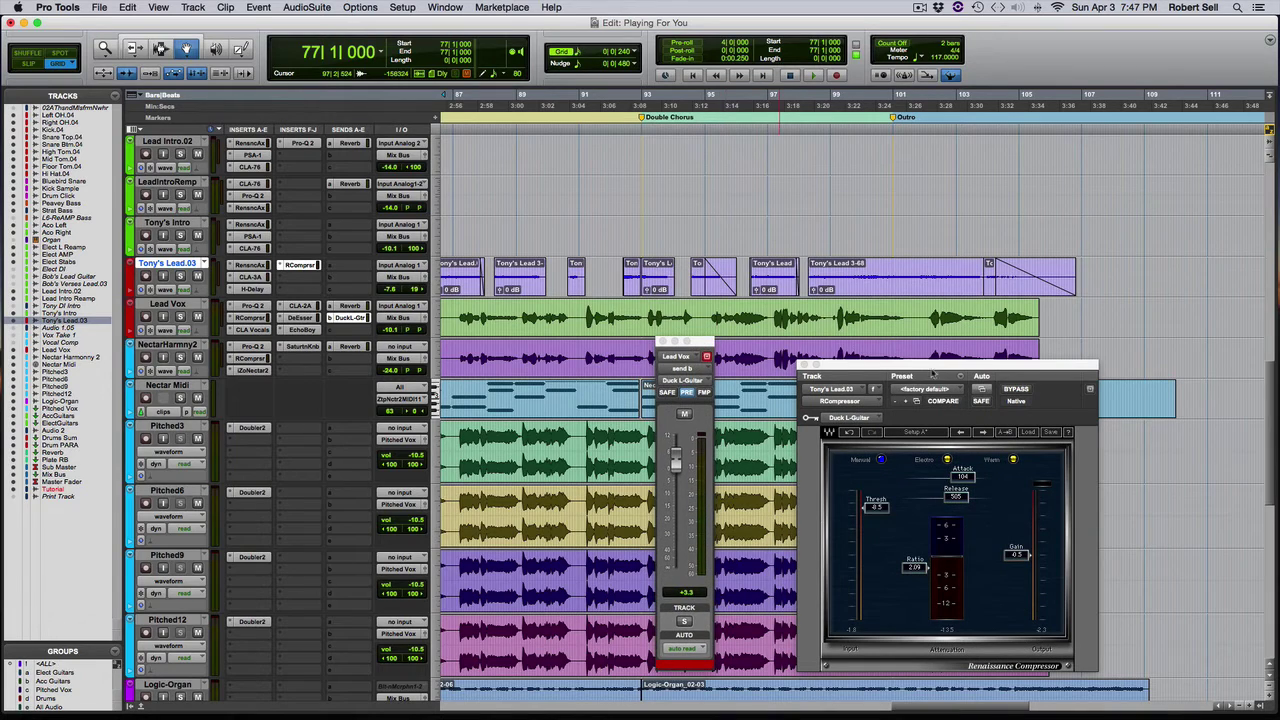
{"action": "left_click", "coordinate": [811, 272]}
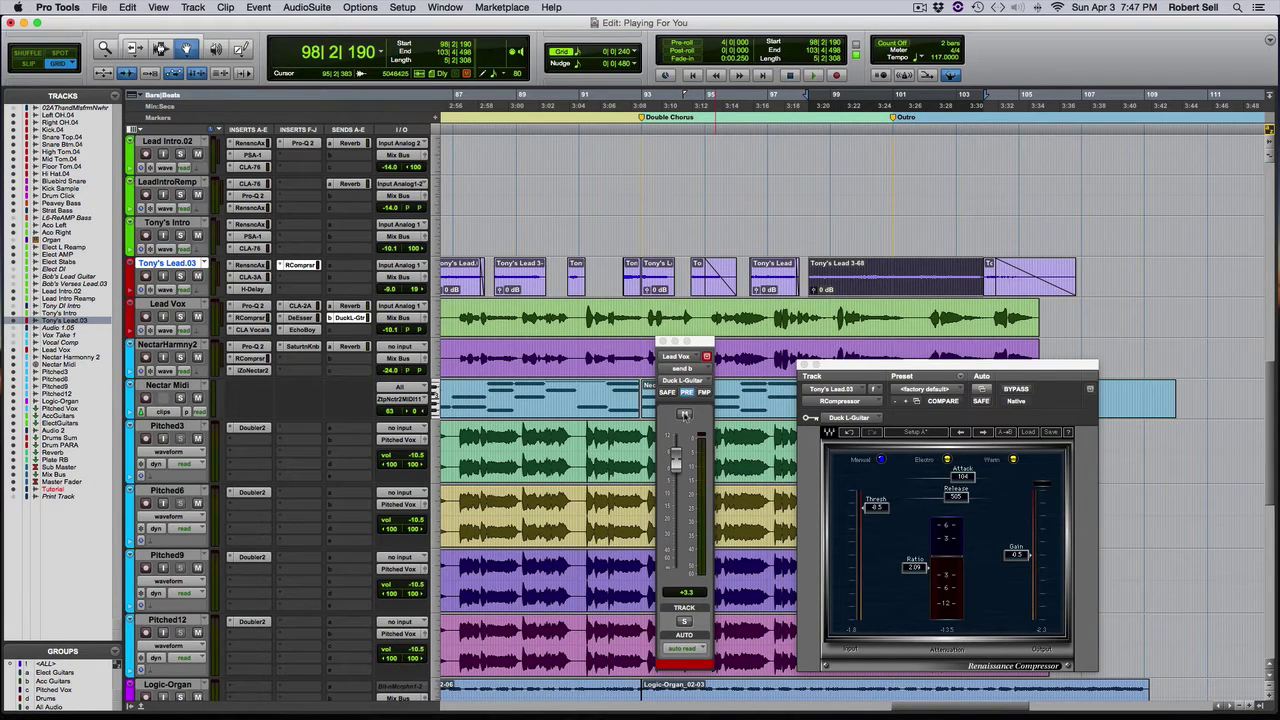
Step: Mute the Lead Vox send to Duck L-Guitar and audition the passage from 98|2|240 without ducking
{"action": "left_click", "coordinate": [684, 414]}
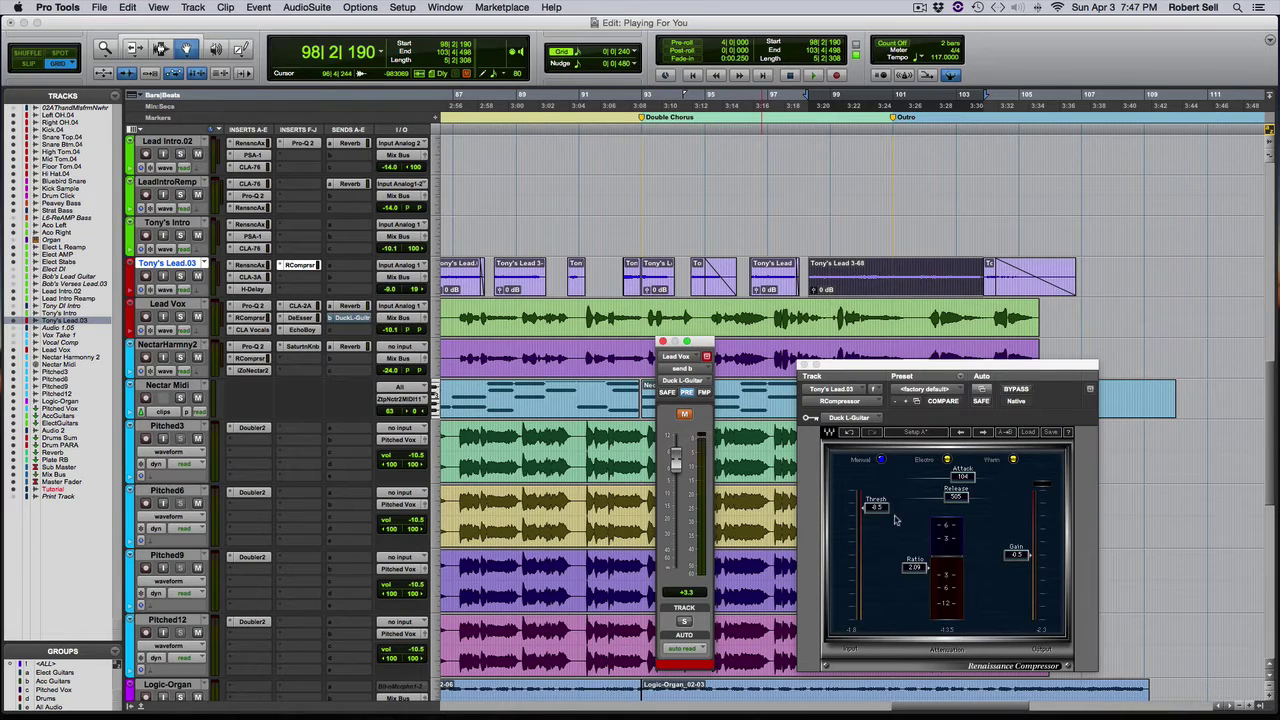
{"action": "left_click", "coordinate": [803, 96]}
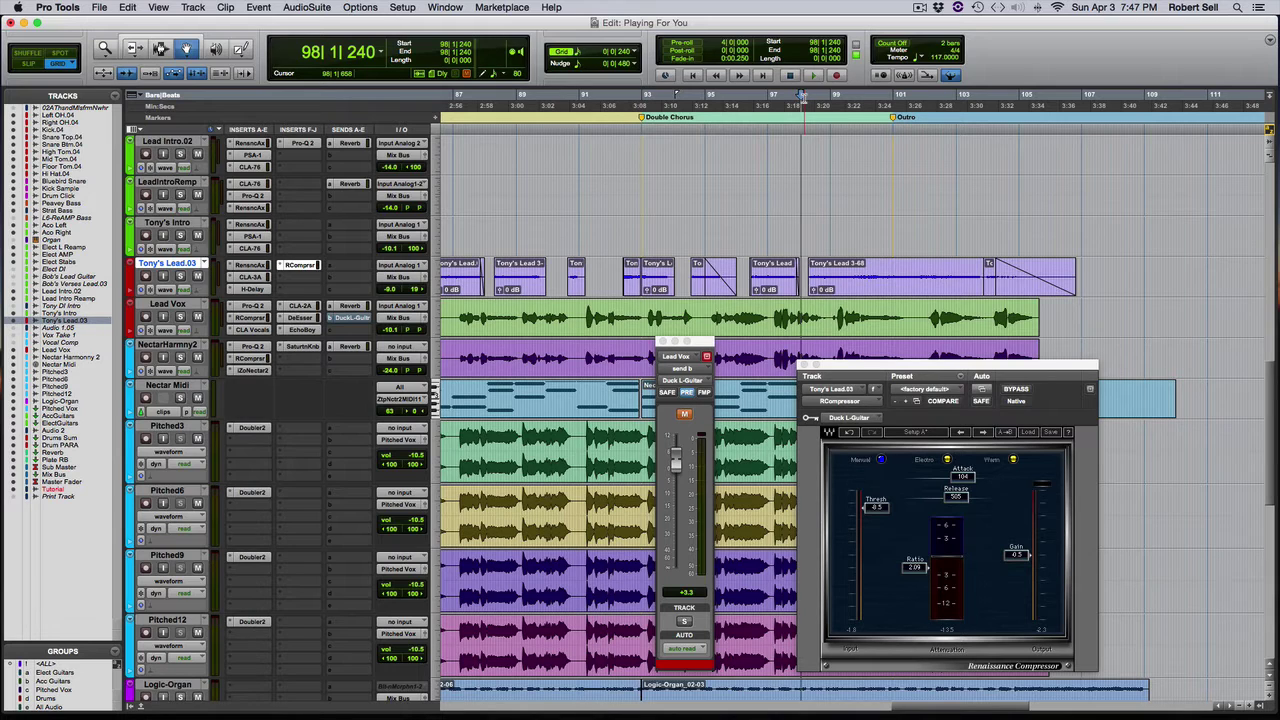
{"action": "key", "text": "space"}
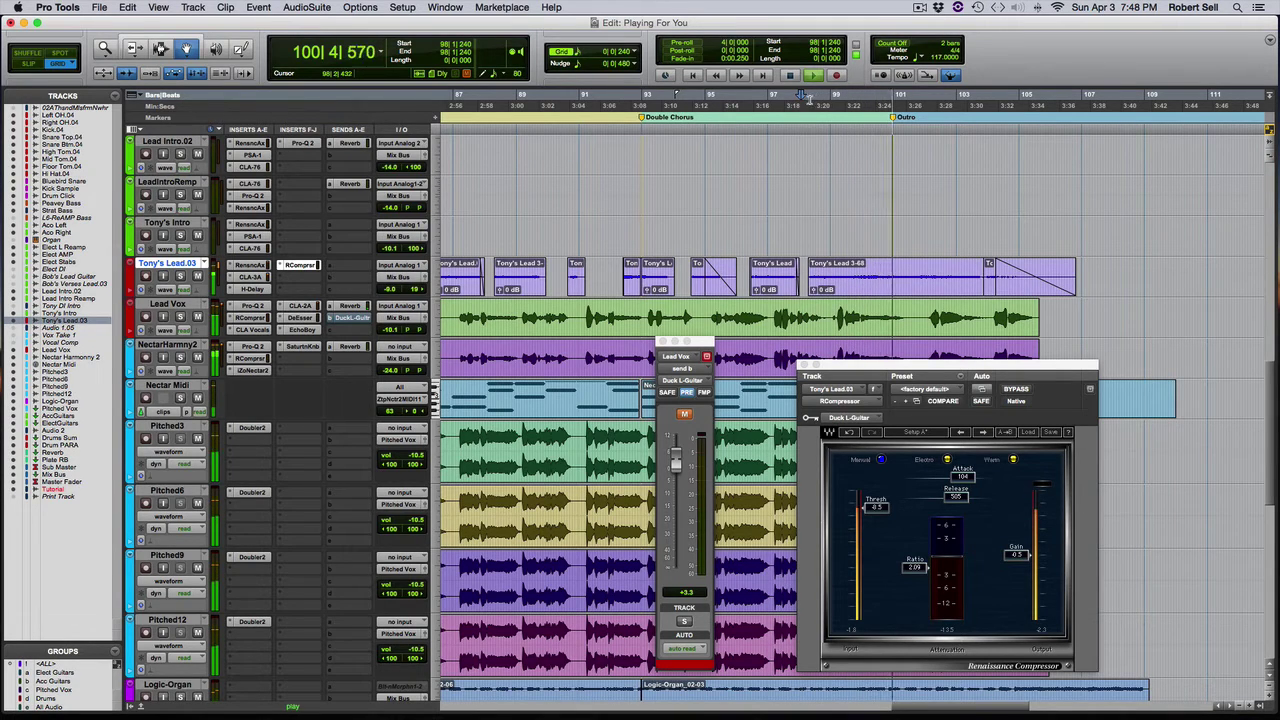
{"action": "left_click", "coordinate": [812, 100]}
{"action": "left_click", "coordinate": [809, 101]}
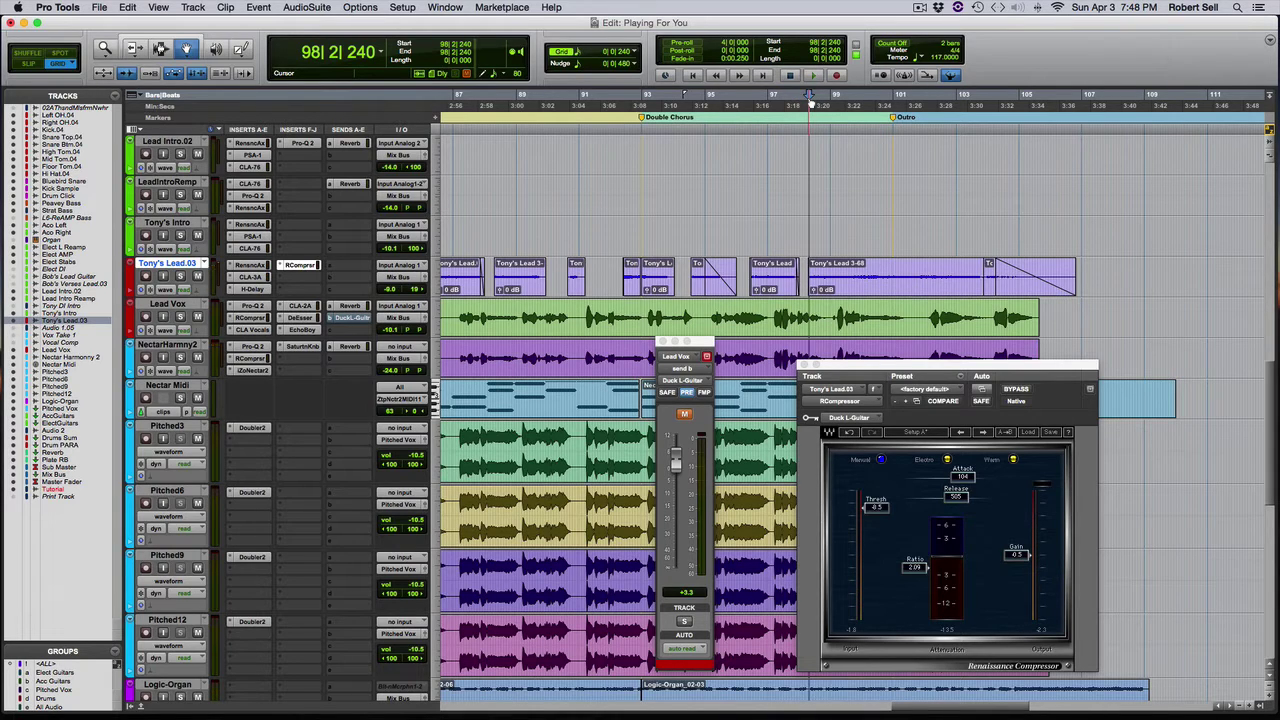
{"action": "key", "text": "space"}
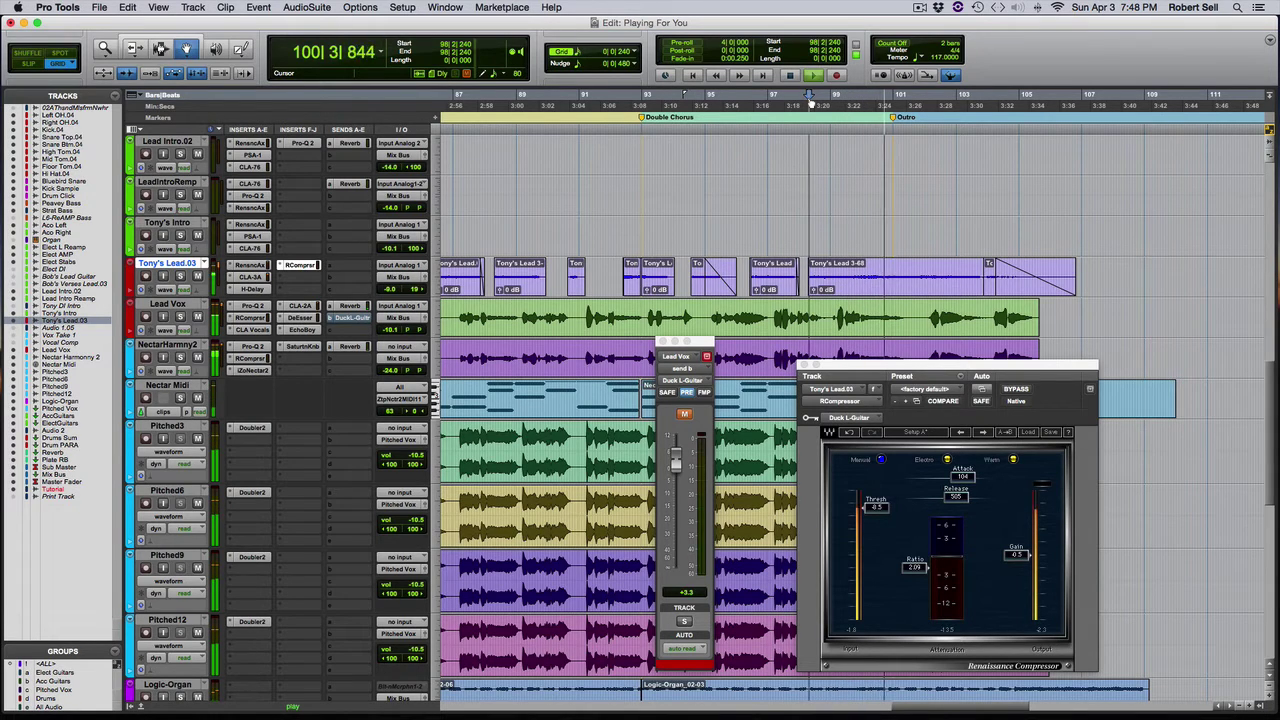
{"action": "key", "text": "space"}
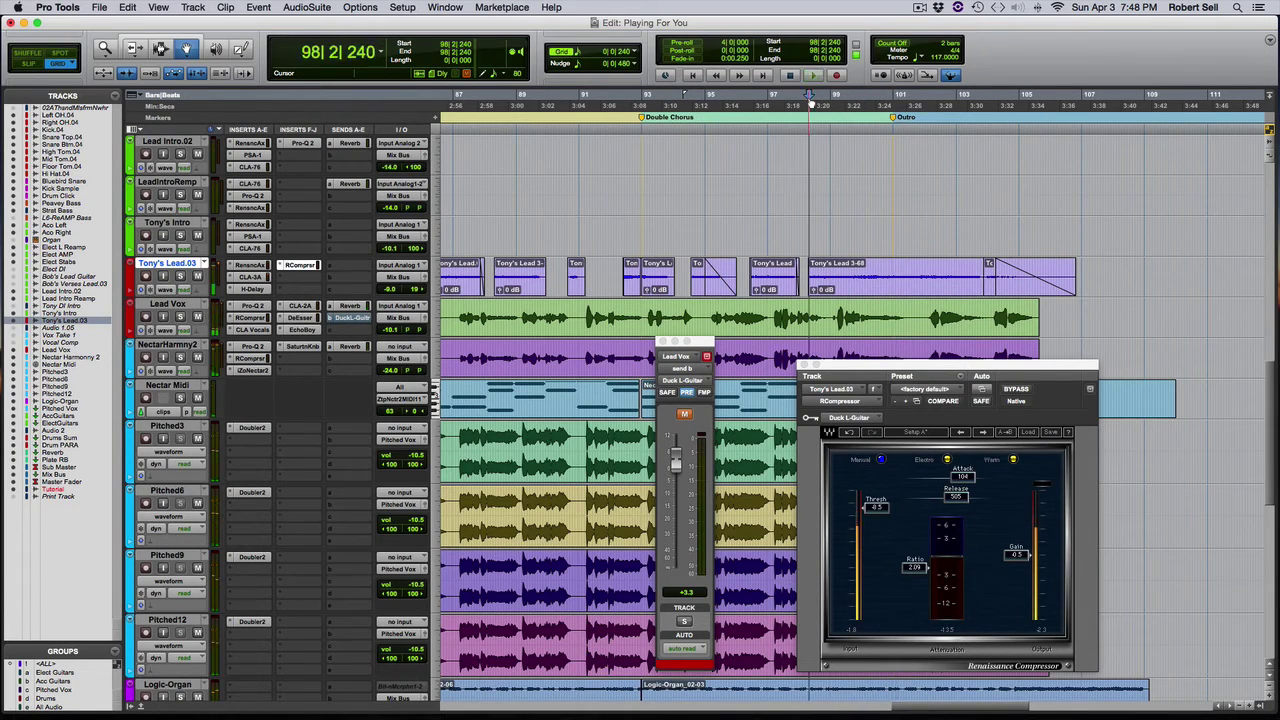
Step: Unmute the Lead Vox send to Duck L-Guitar and audition the same passage from 98|2|240 with ducking
{"action": "left_click", "coordinate": [684, 415]}
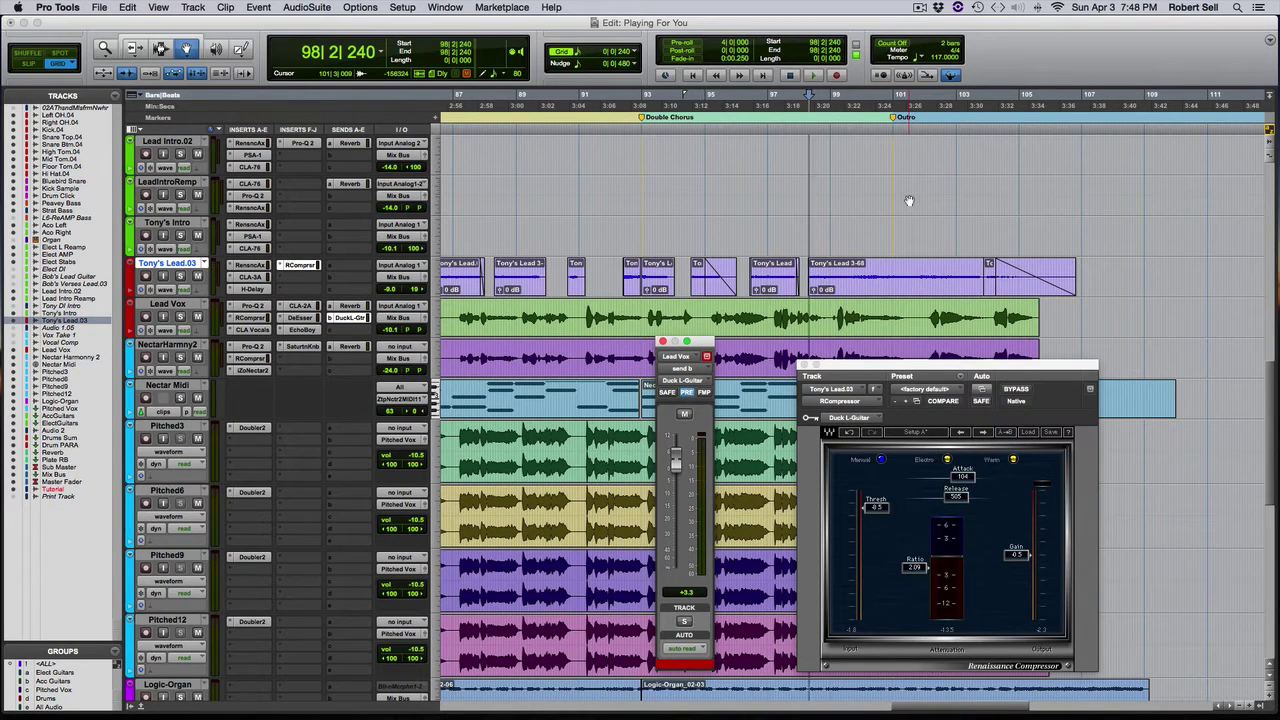
{"action": "key", "text": "space"}
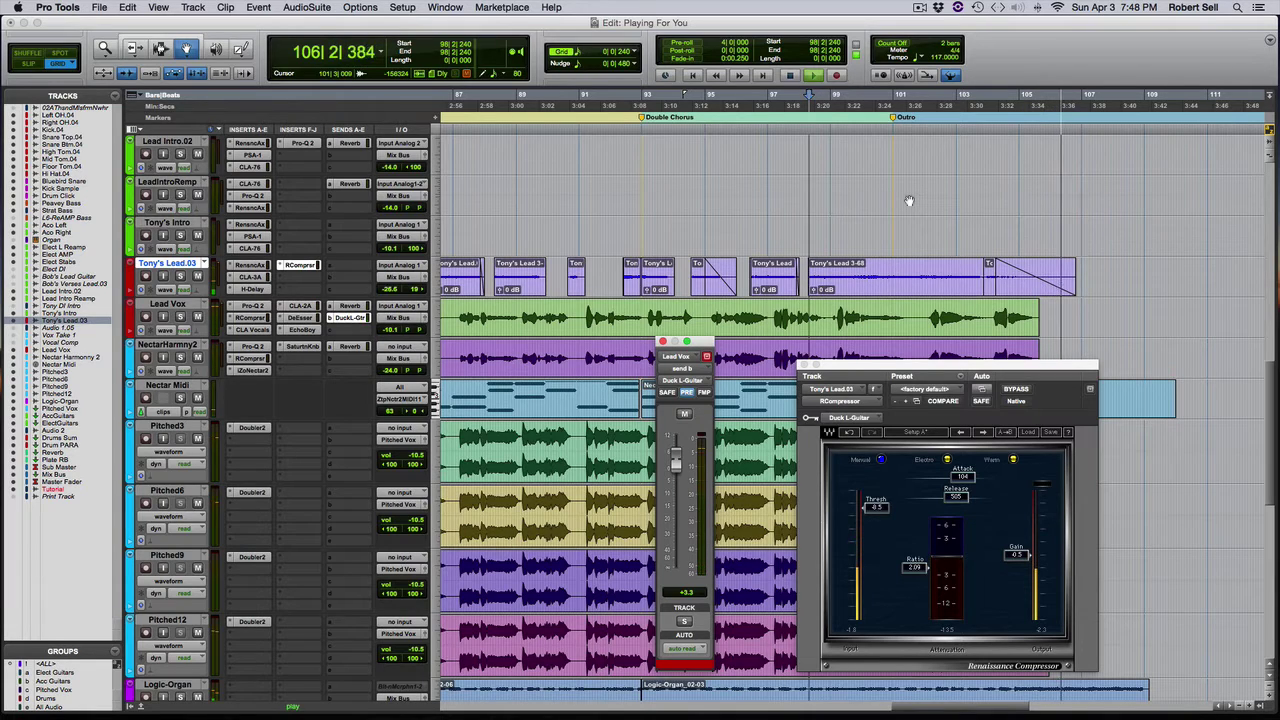
{"action": "key", "text": "space"}
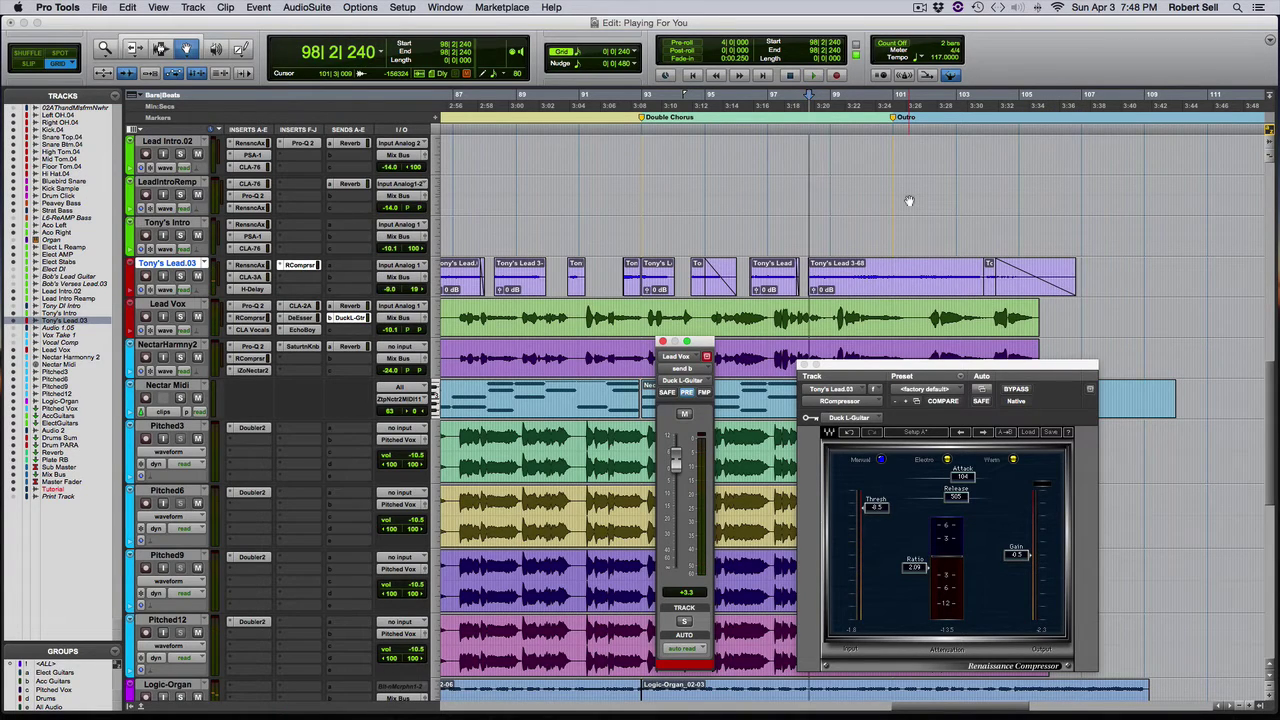